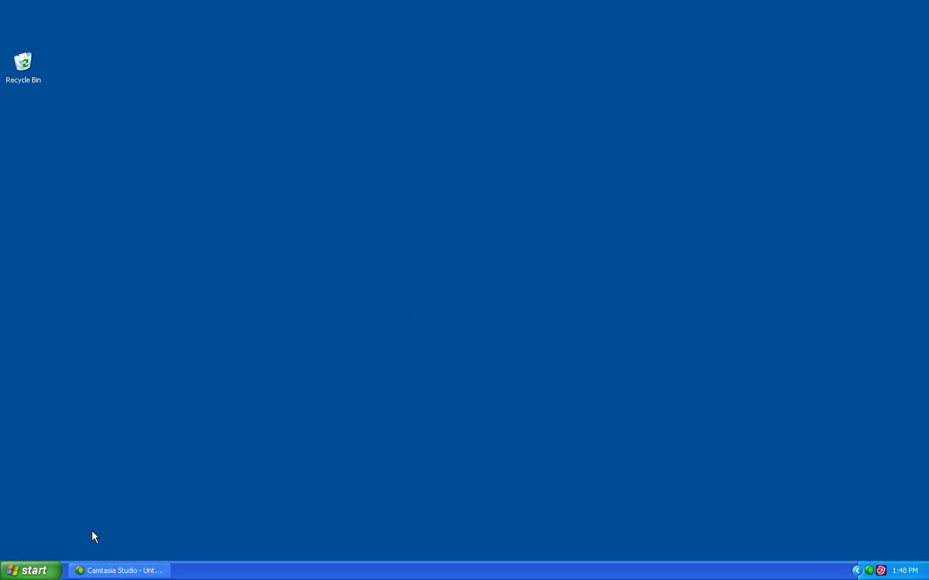
Launch CyberPatrol Headquarters from the Windows XP Start menu's CyberPatrol program group
left_click(34, 571)
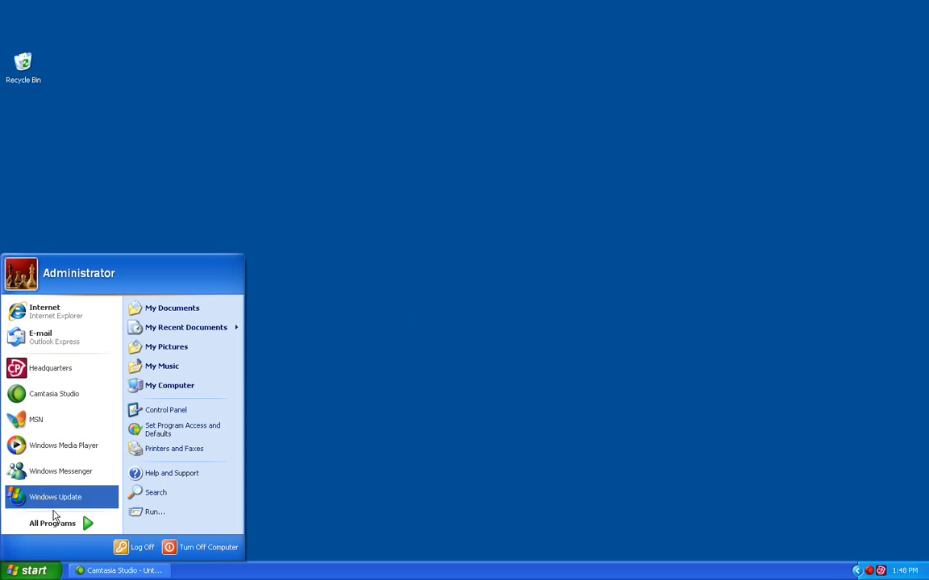
mouse_move(63, 522)
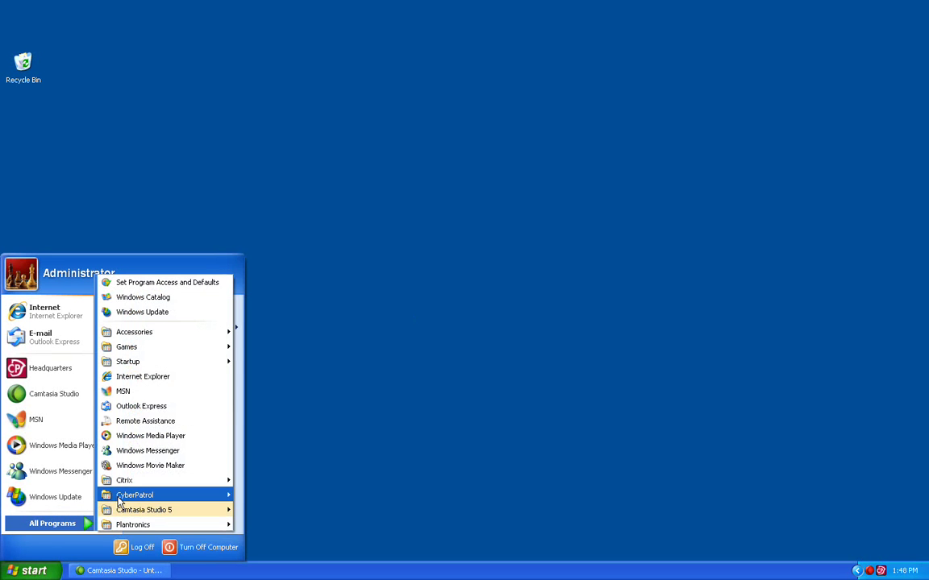
mouse_move(118, 499)
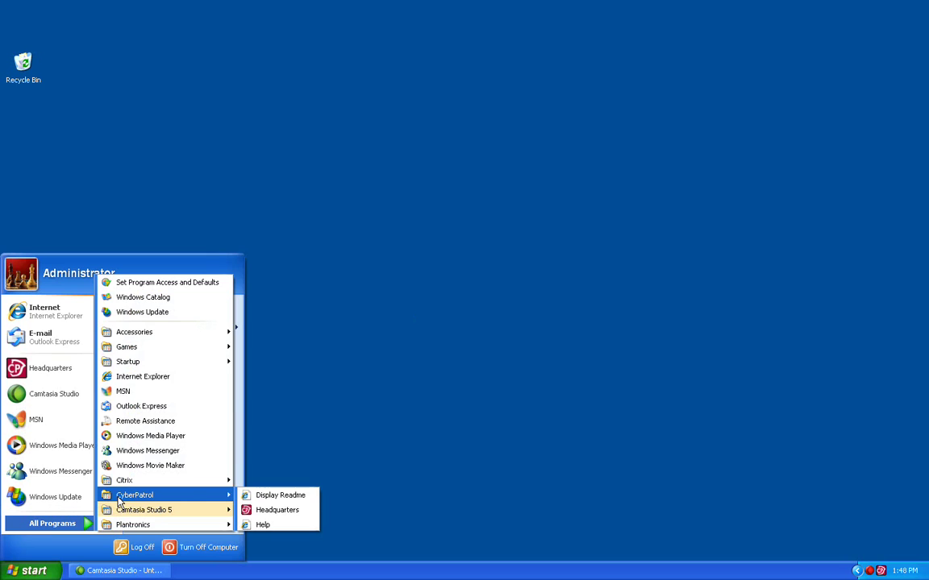
left_click(256, 509)
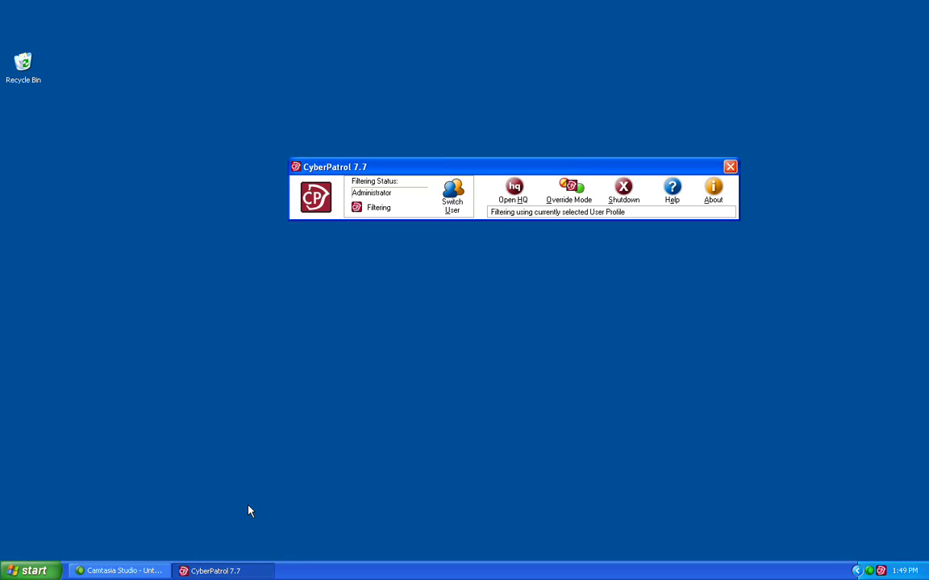
Unlock Headquarters with the HQ password and open the Web Filtering customization page
left_click(512, 191)
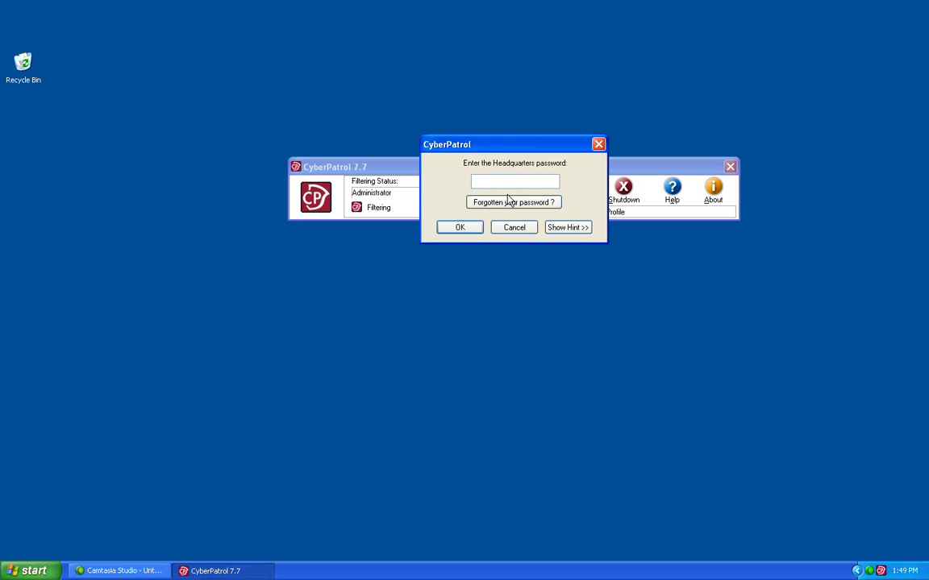
type("**")
key("Return")
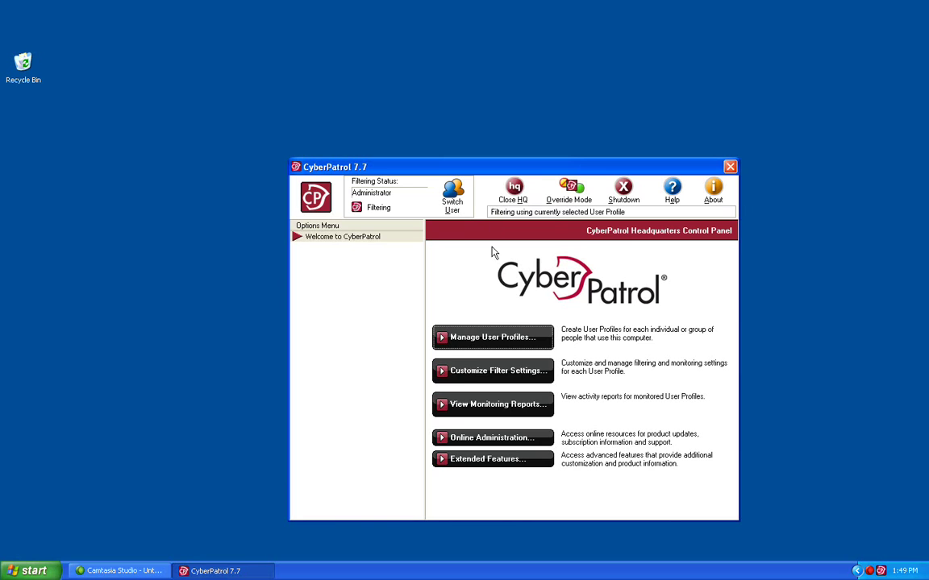
left_click(463, 375)
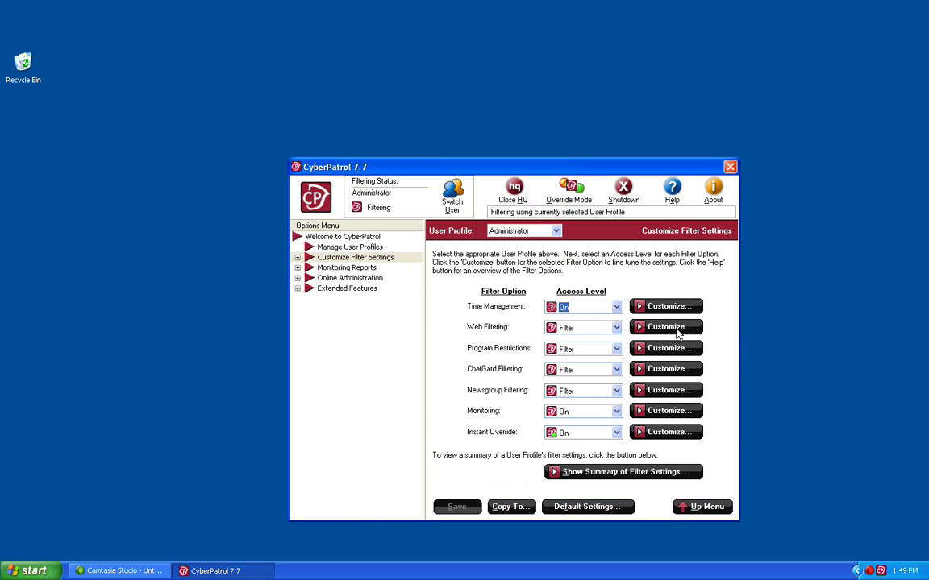
left_click(669, 327)
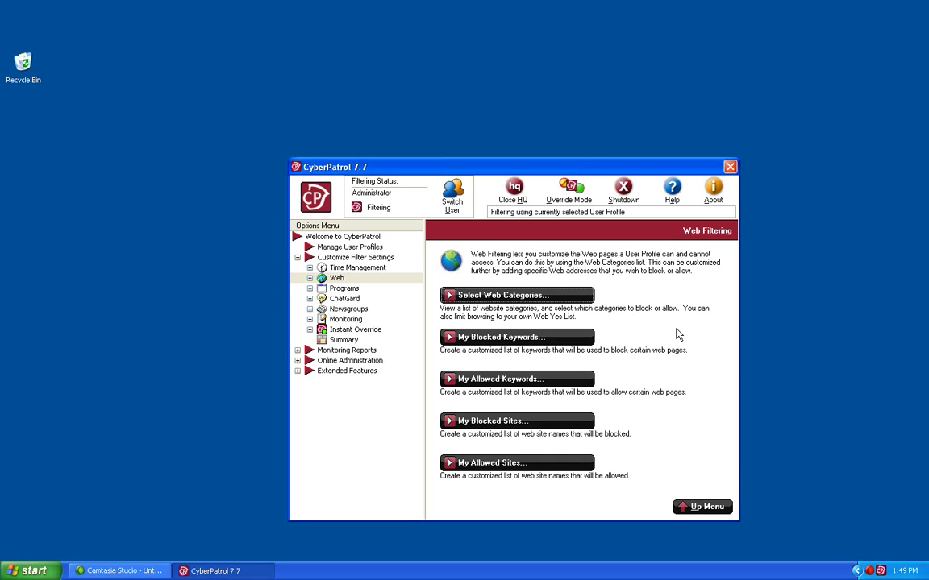
Open Select Web Categories and choose the Administrator user profile
left_click(524, 295)
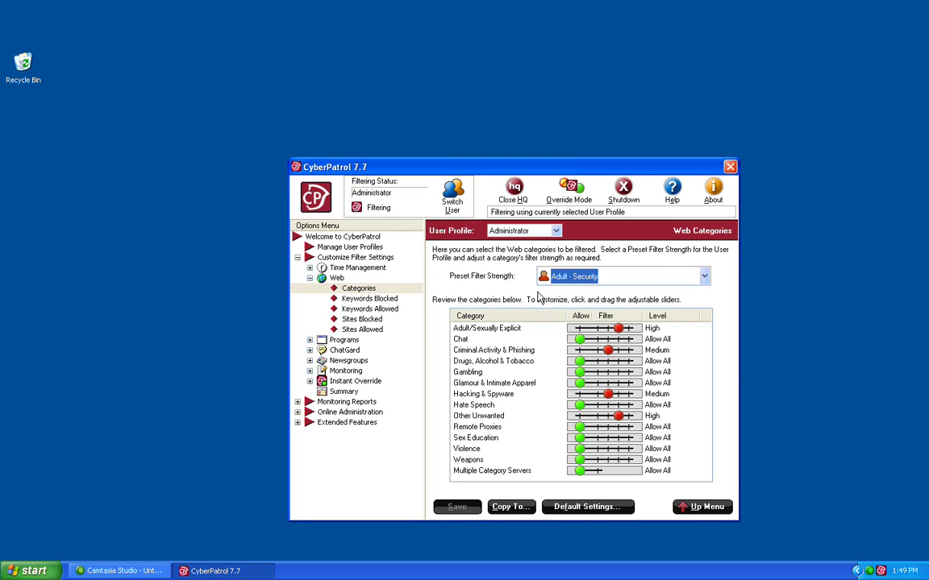
left_click(556, 232)
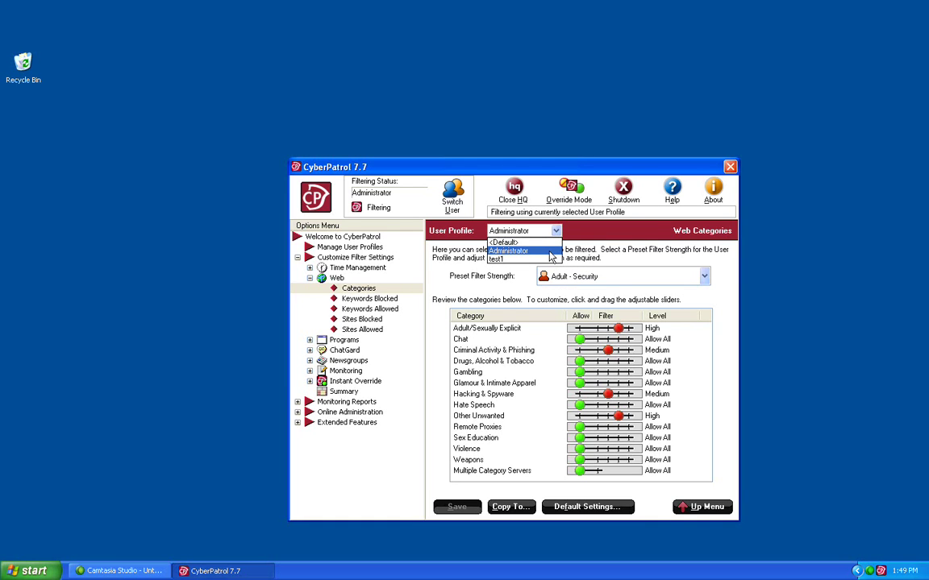
left_click(551, 253)
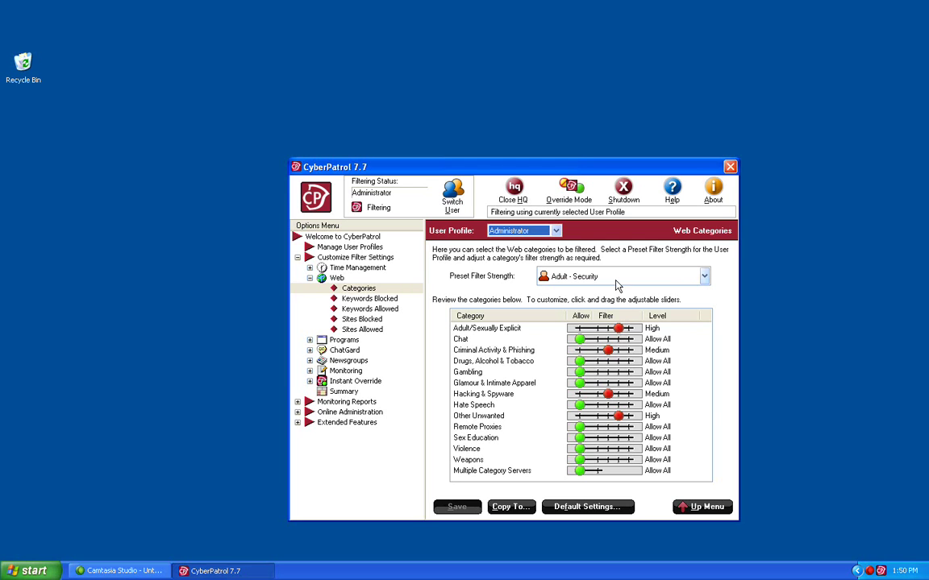
Set the Administrator's preset filter strength to Child, after briefly trying Web Yes List, and save
left_click(615, 279)
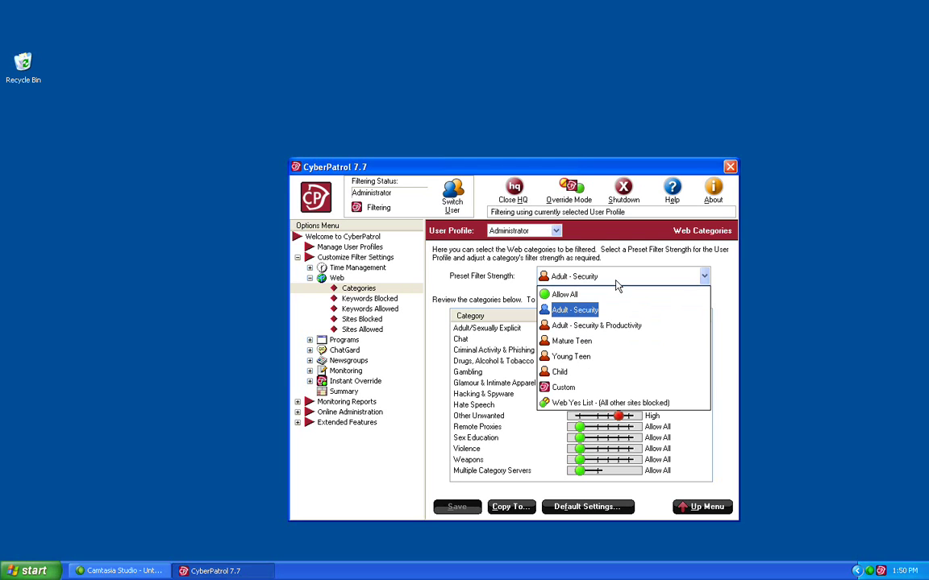
left_click(562, 373)
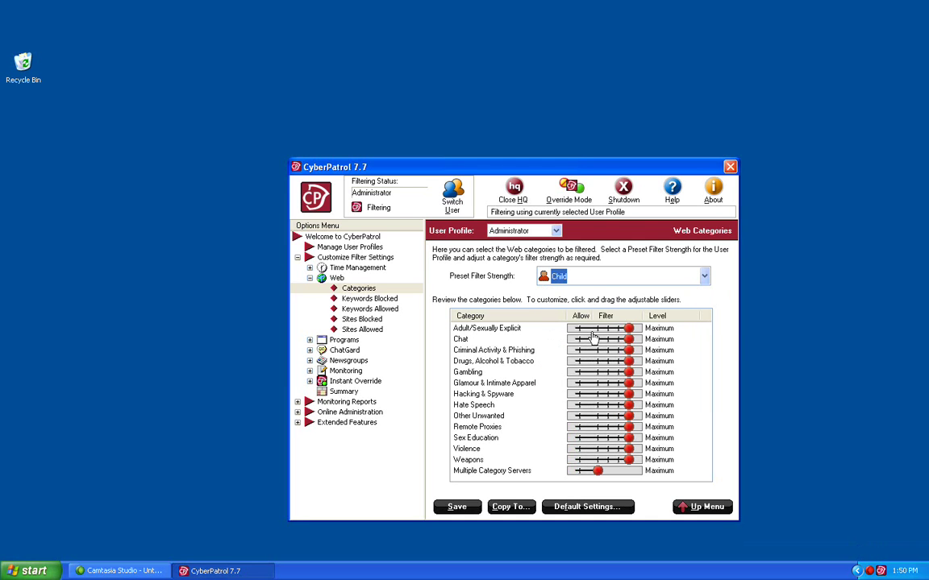
left_click(569, 276)
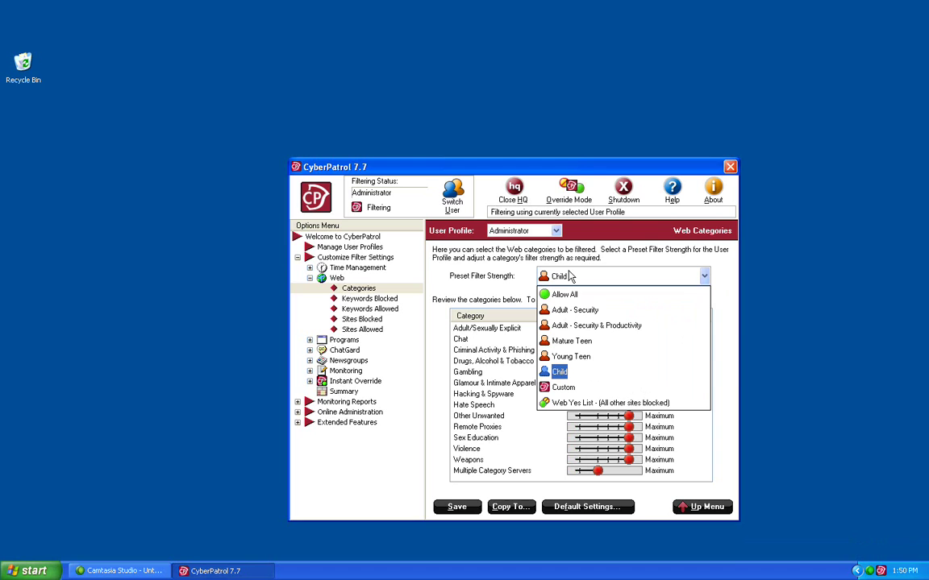
left_click(568, 406)
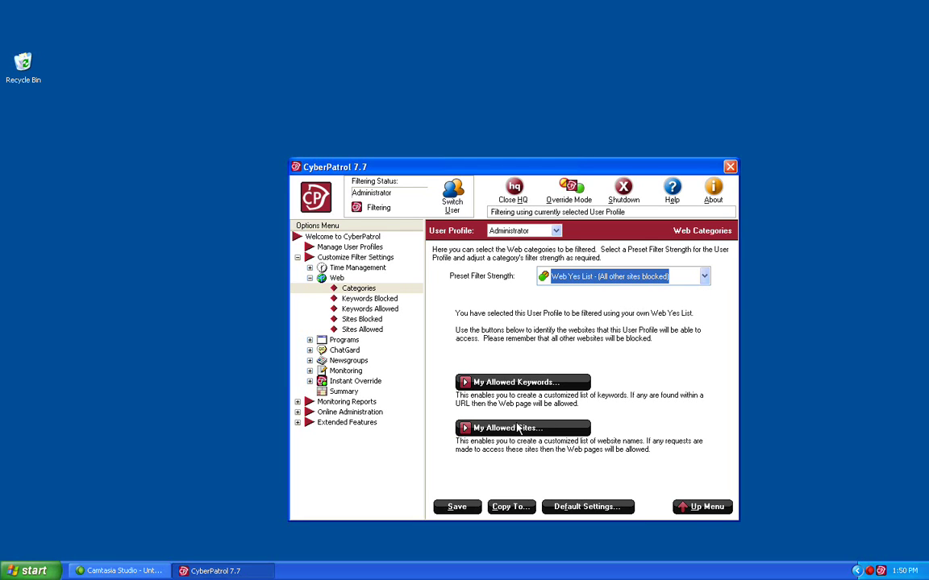
left_click(612, 276)
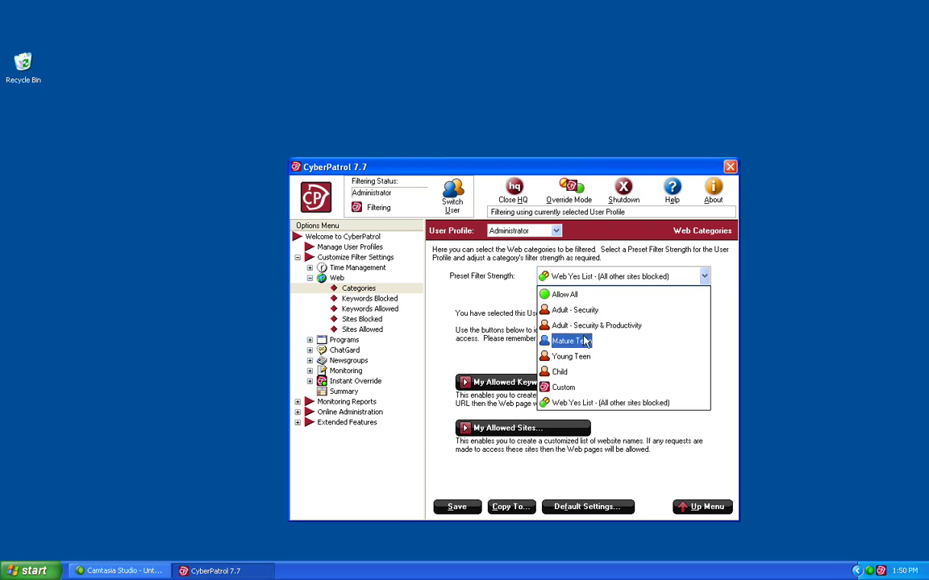
left_click(559, 371)
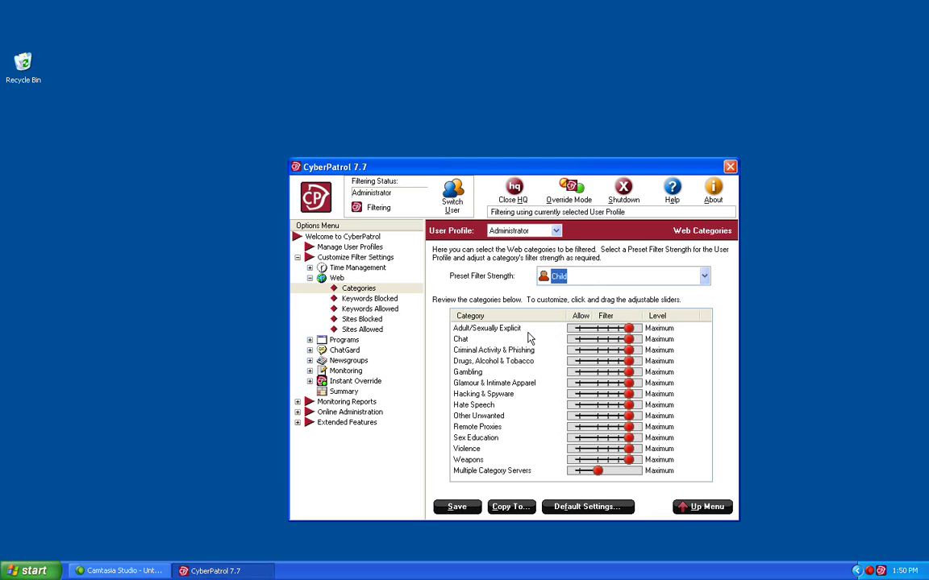
left_click(457, 507)
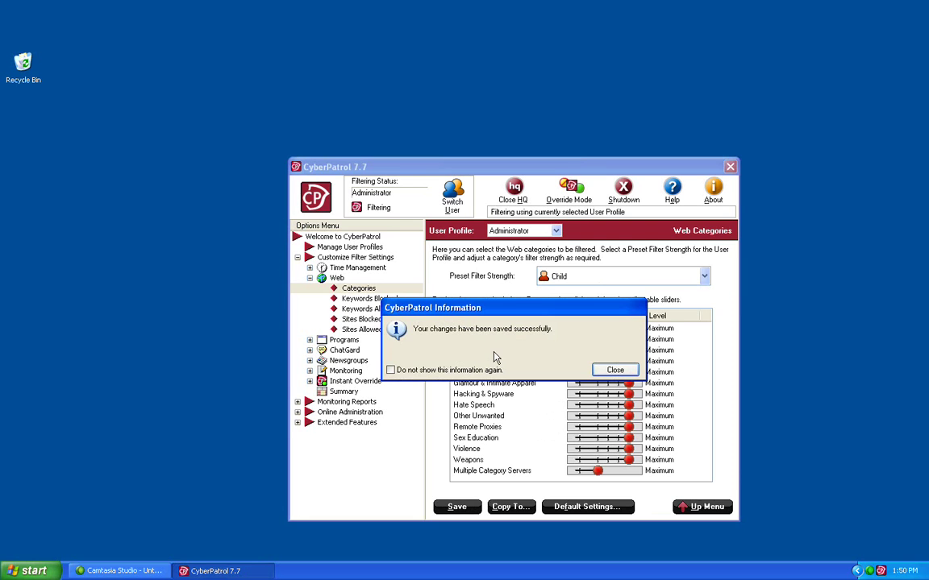
left_click(614, 370)
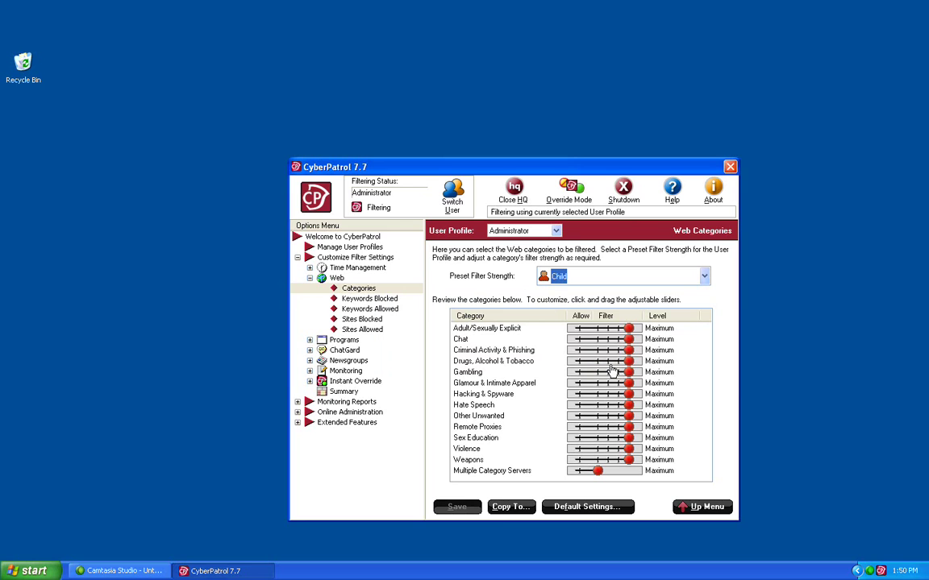
Copy the Child web category settings to the <Default> and test1 profiles
left_click(499, 508)
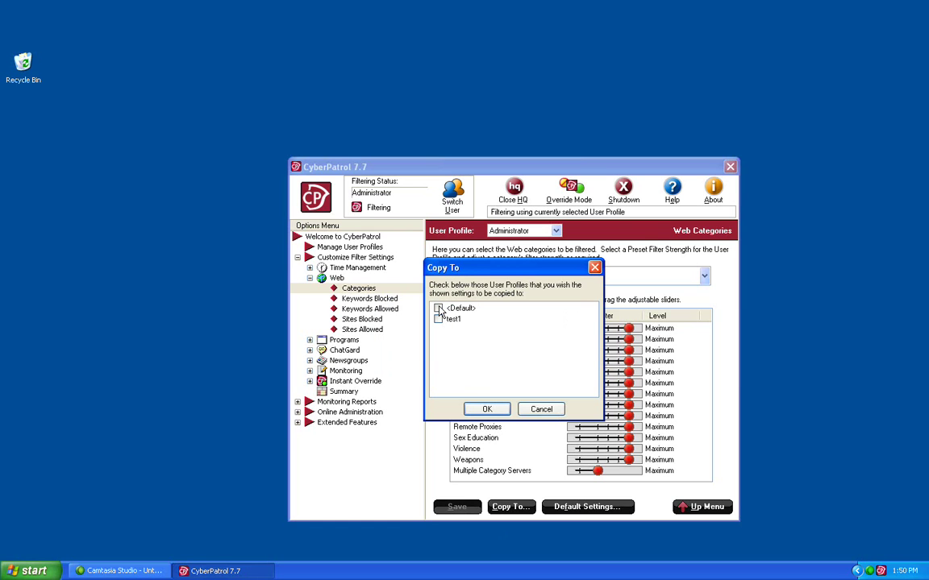
left_click(438, 318)
left_click(487, 409)
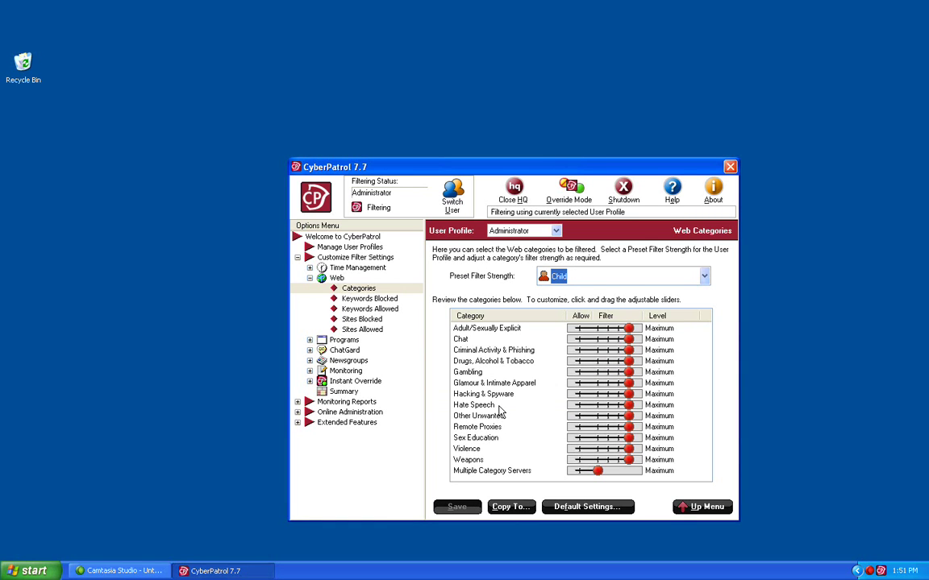
left_click(359, 331)
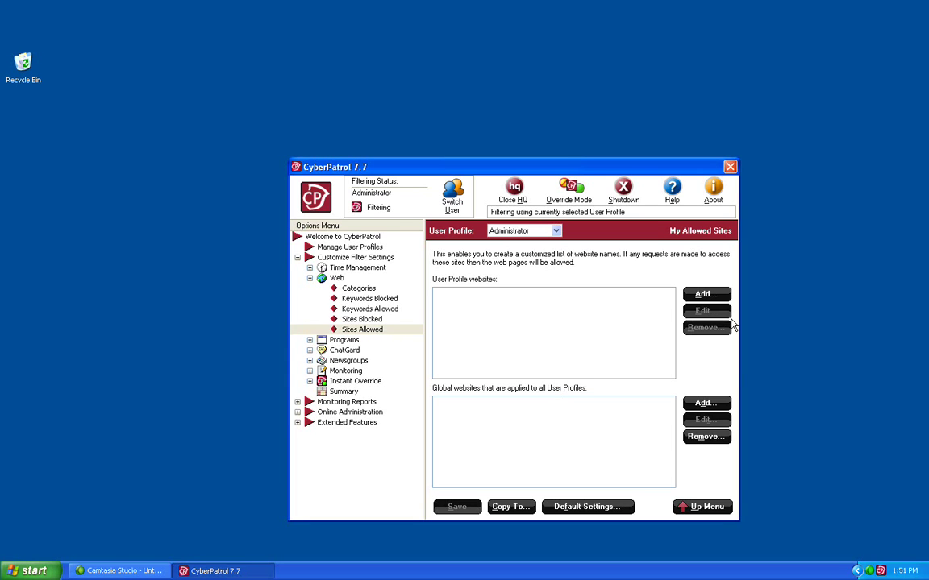
left_click(703, 293)
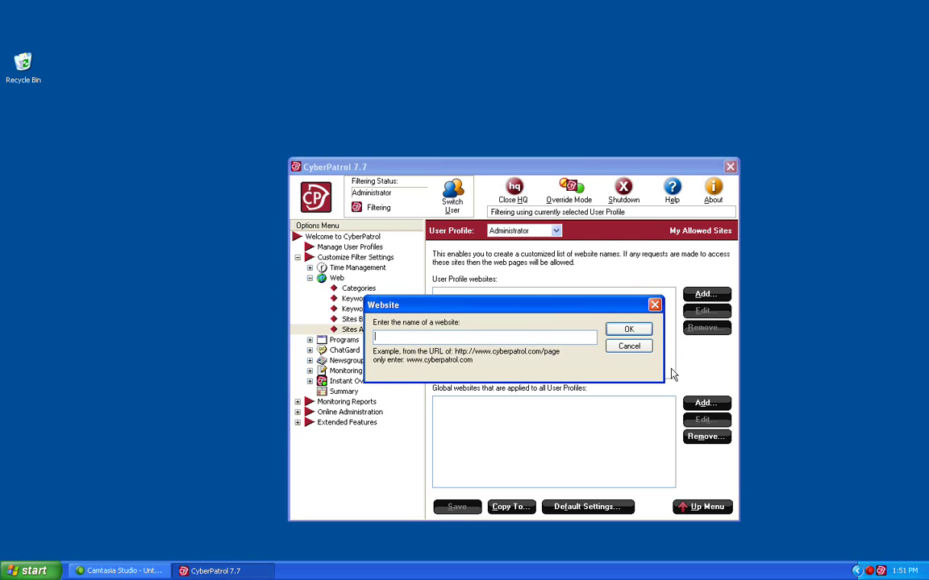
type("www.yahoo.com")
left_click(629, 330)
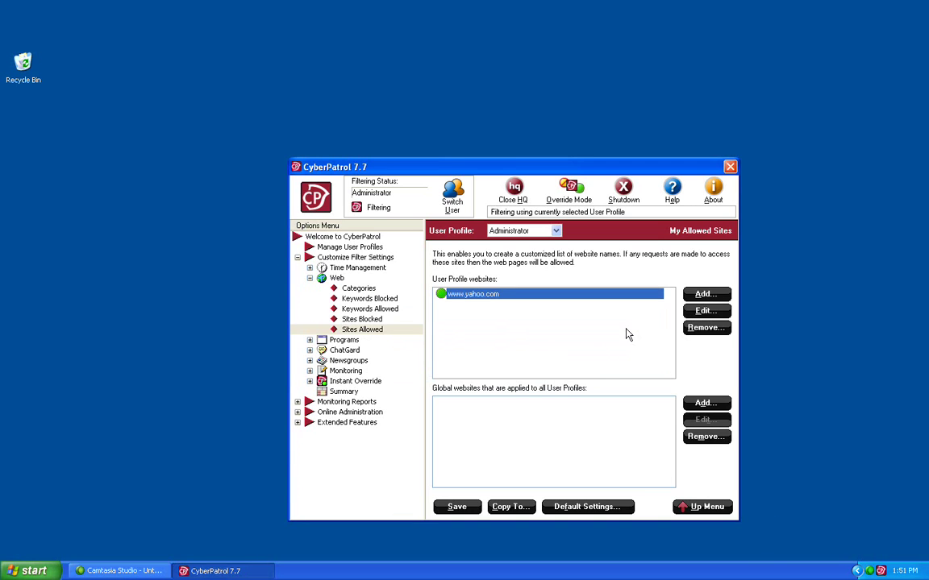
left_click(698, 404)
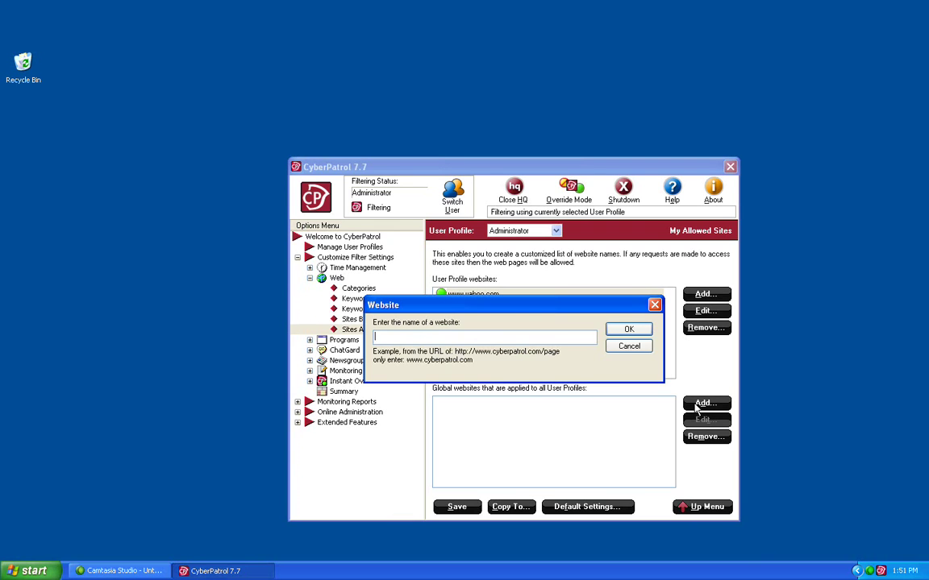
type("www.cnn.com")
key("Return")
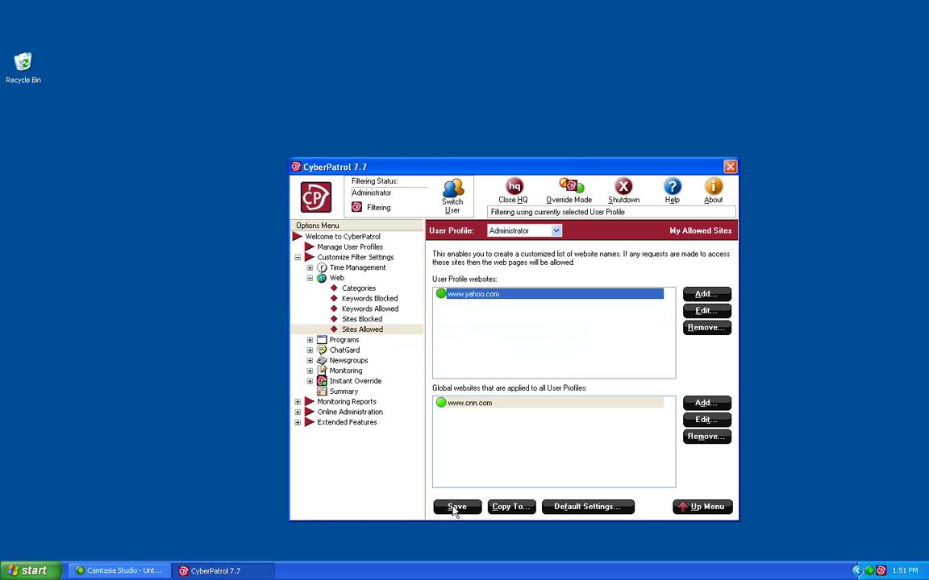
left_click(455, 507)
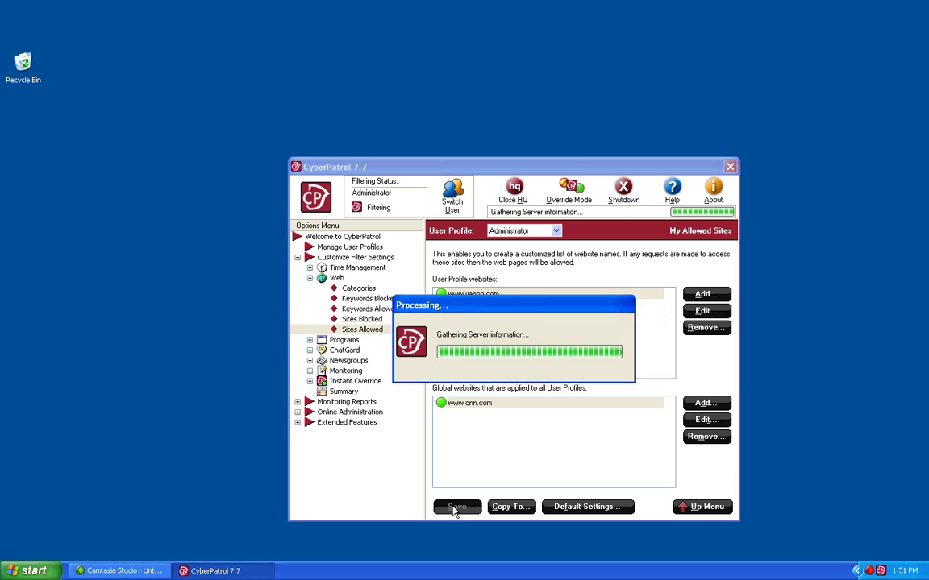
left_click(613, 370)
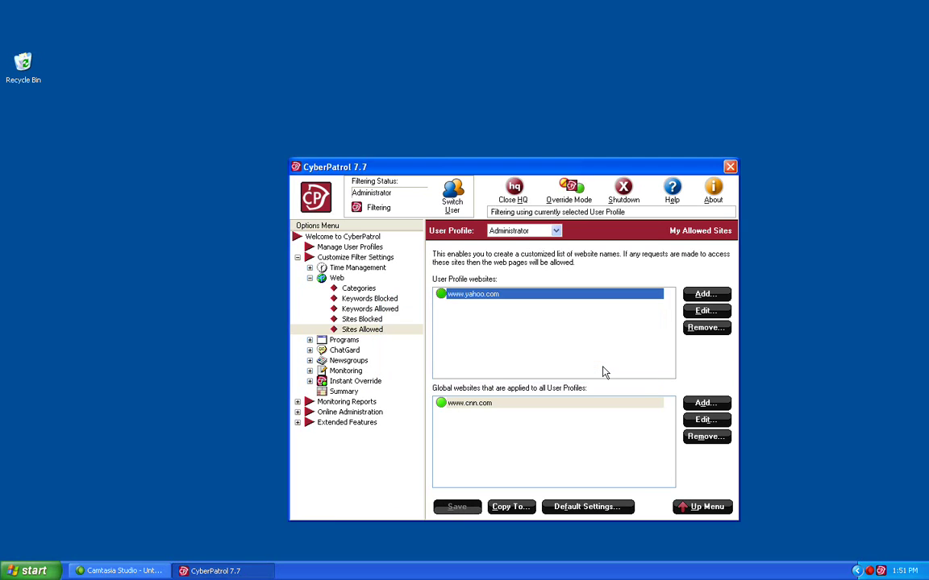
In Sites Blocked, block msn.com for all profiles and save, then cancel a second addition
left_click(360, 320)
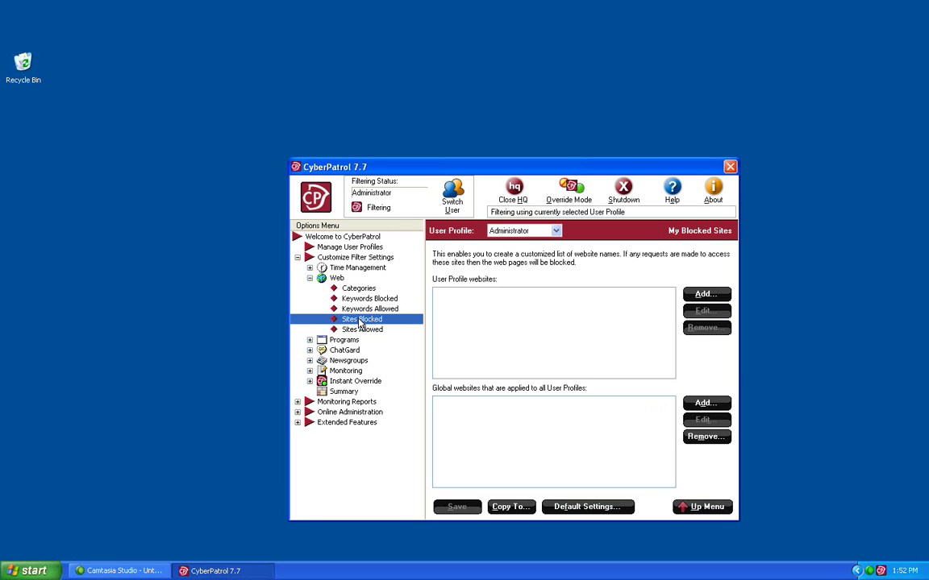
left_click(705, 404)
type("msn.com")
key("Return")
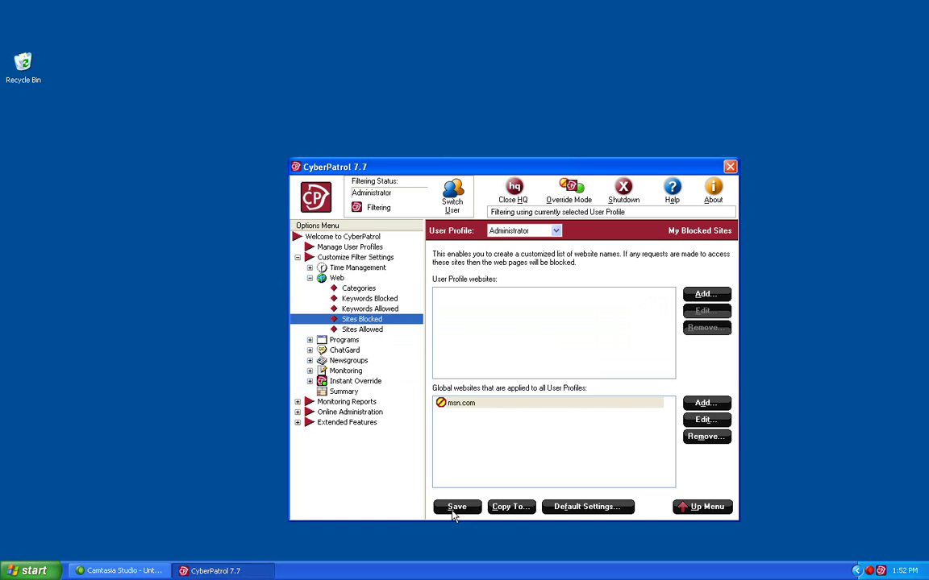
left_click(457, 507)
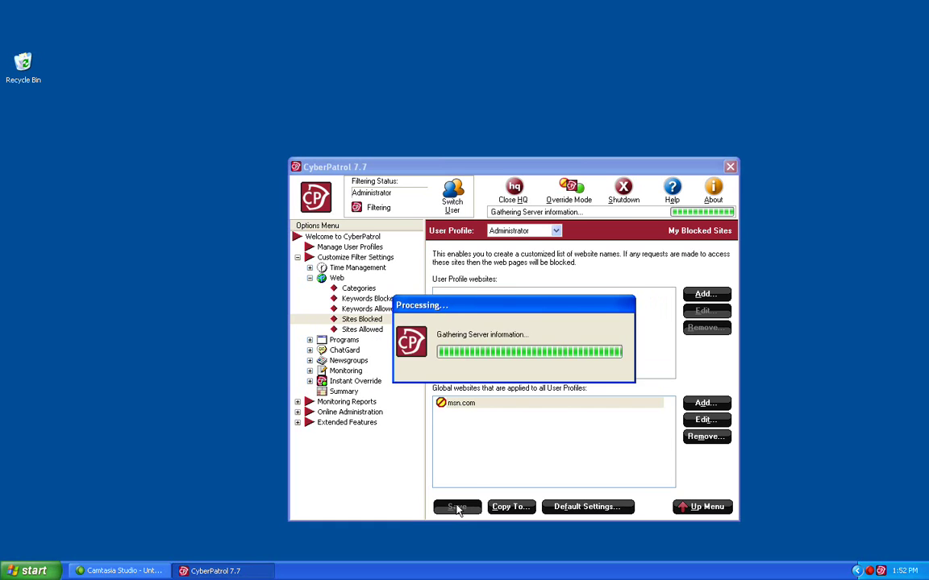
left_click(616, 370)
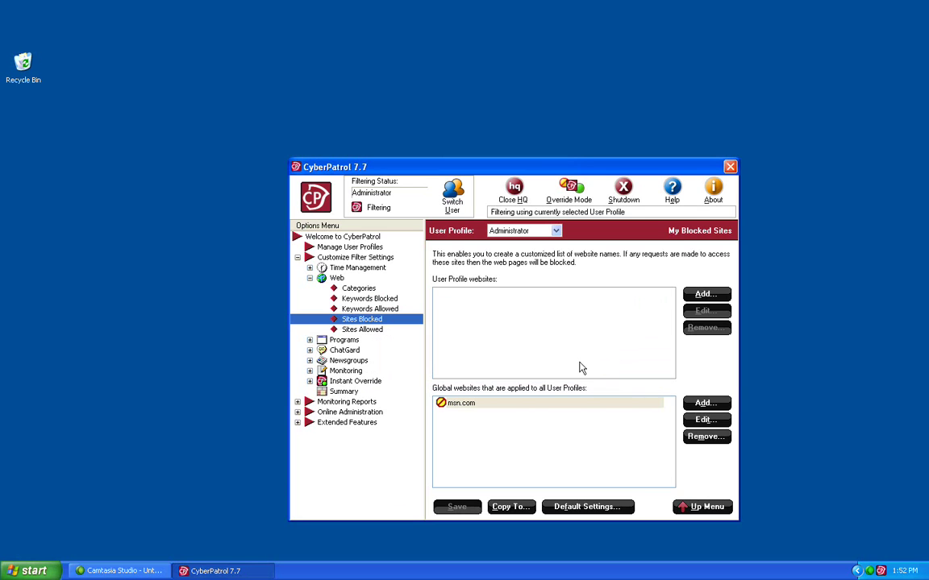
left_click(701, 404)
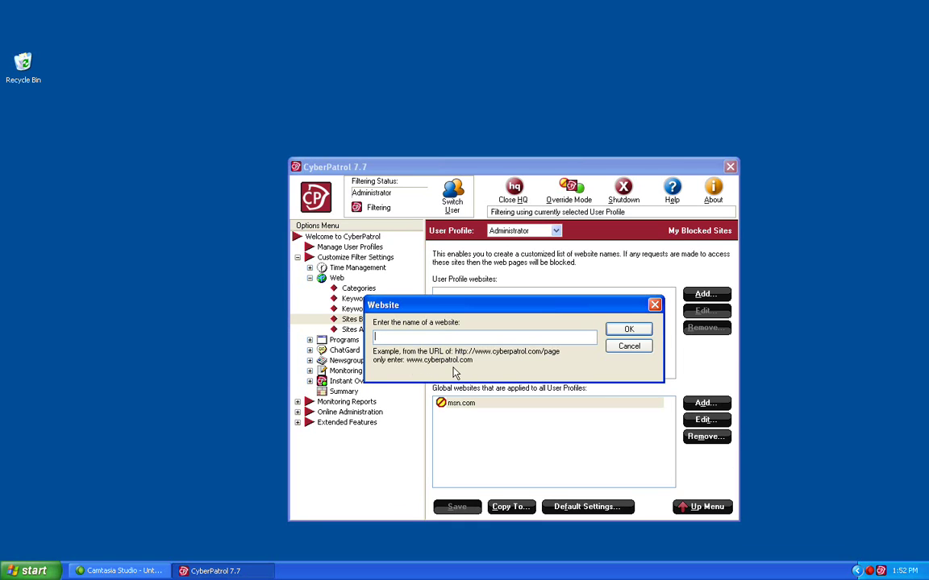
left_click(626, 347)
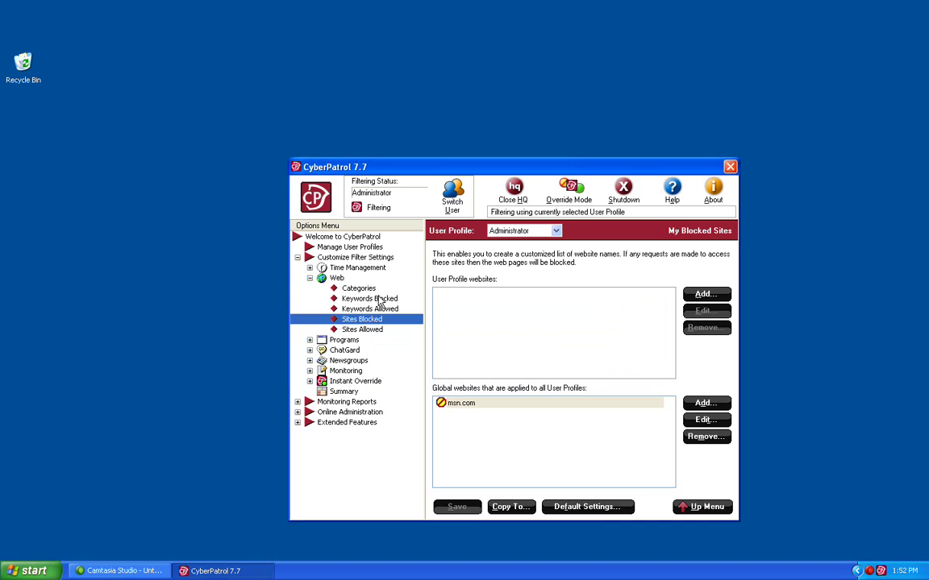
Add yahoo.com\shopping as an Administrator blocked keyword and save the list
left_click(380, 301)
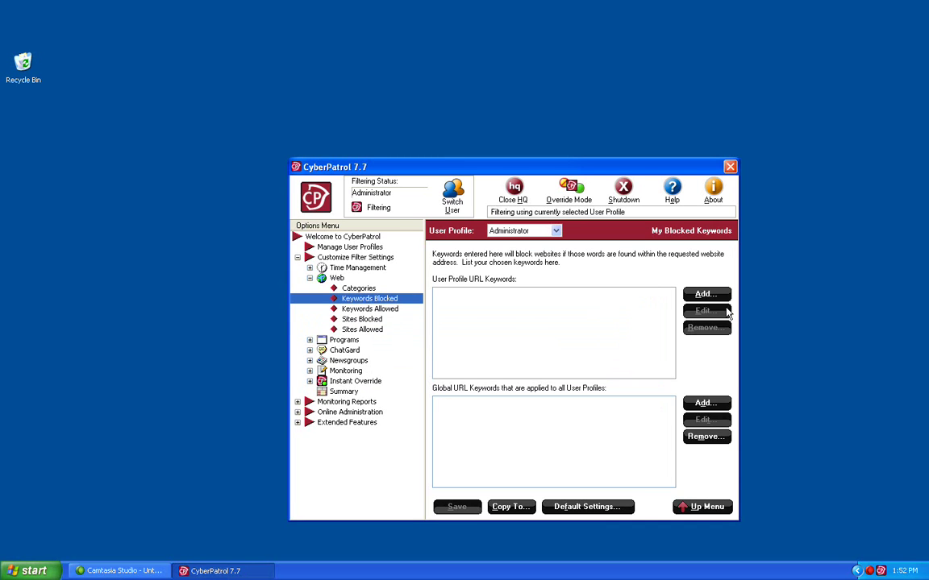
left_click(716, 296)
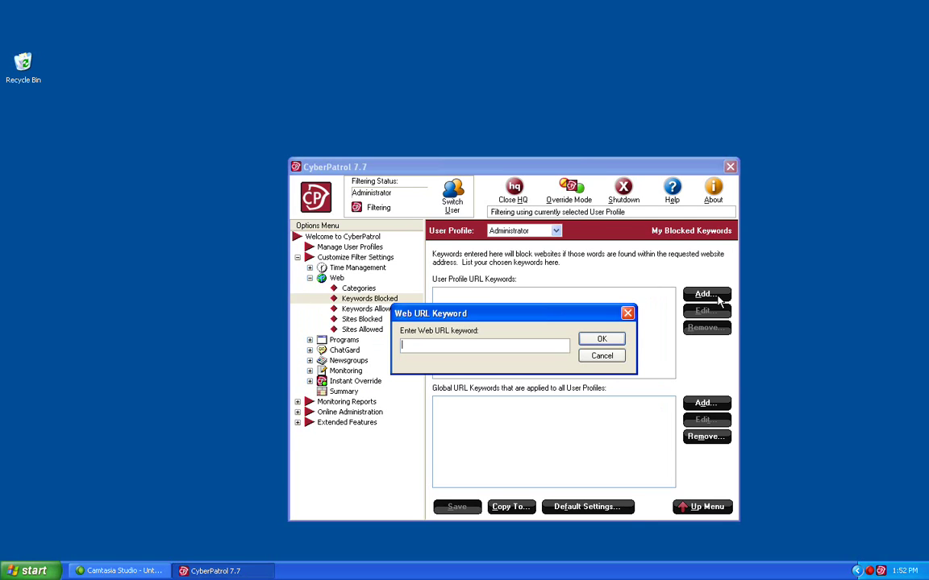
type("yahoo.com\\shopping")
left_click(599, 339)
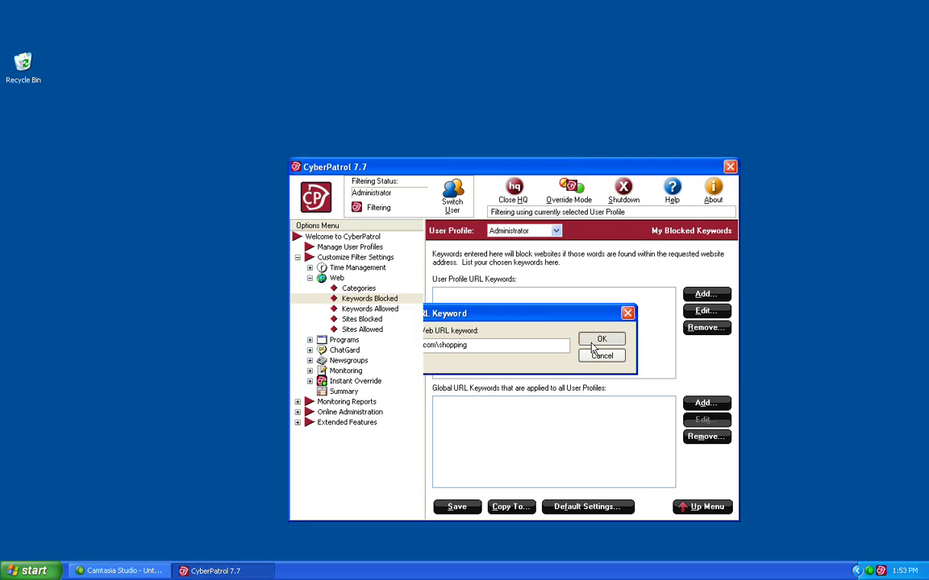
left_click(456, 508)
left_click(615, 370)
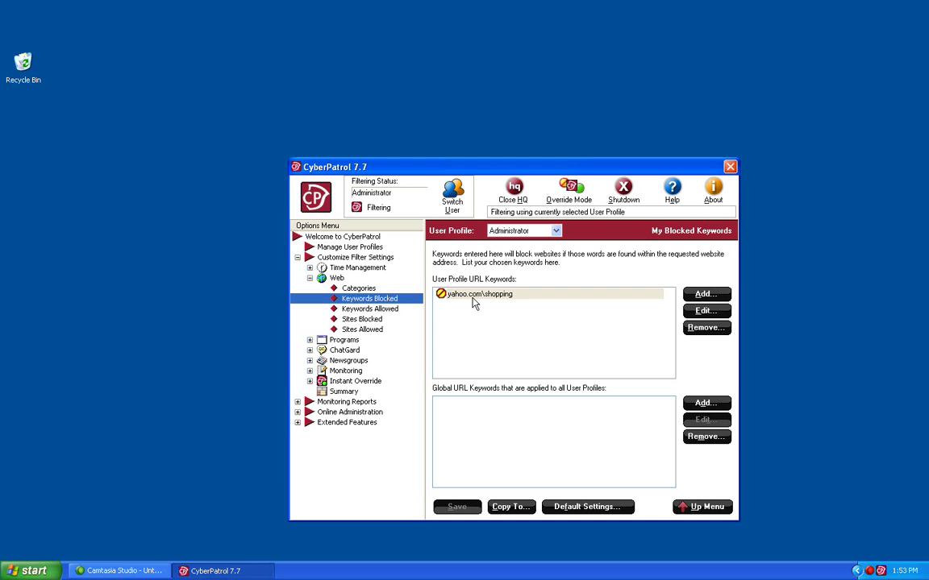
Copy the Keywords Allowed settings, including global msn, to the <Default> and test1 profiles
left_click(379, 311)
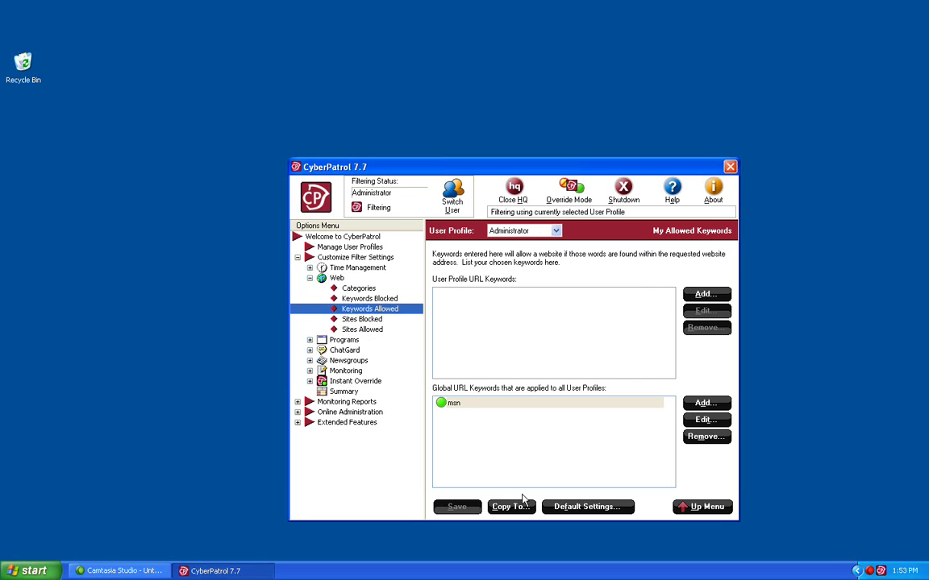
left_click(520, 507)
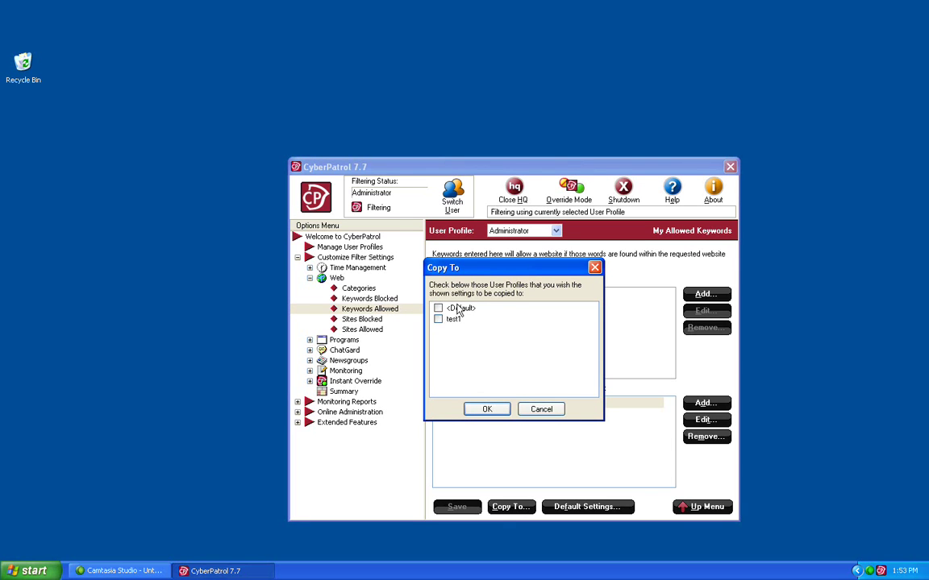
left_click(438, 308)
left_click(438, 320)
left_click(486, 409)
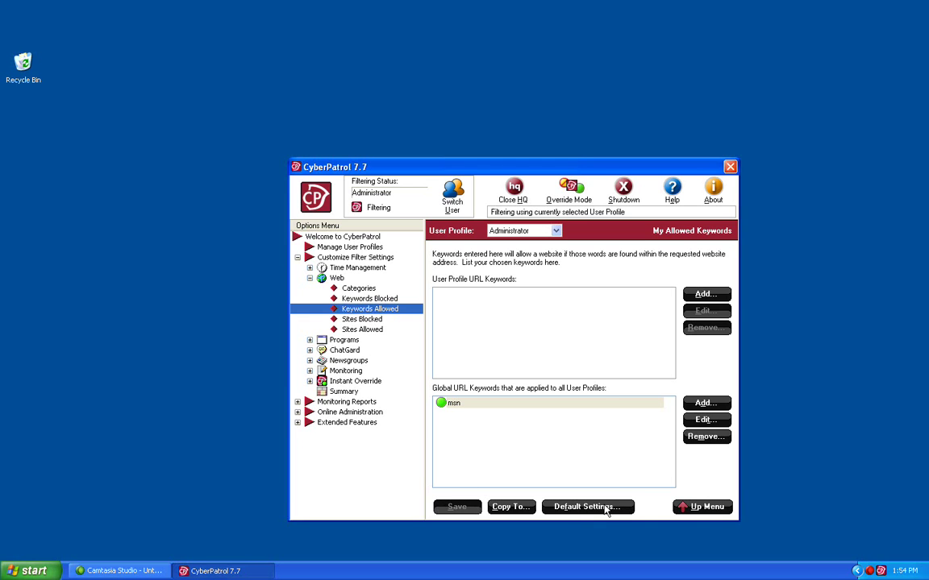
Revert the allowed keywords to default settings, removing msn, and save
left_click(606, 510)
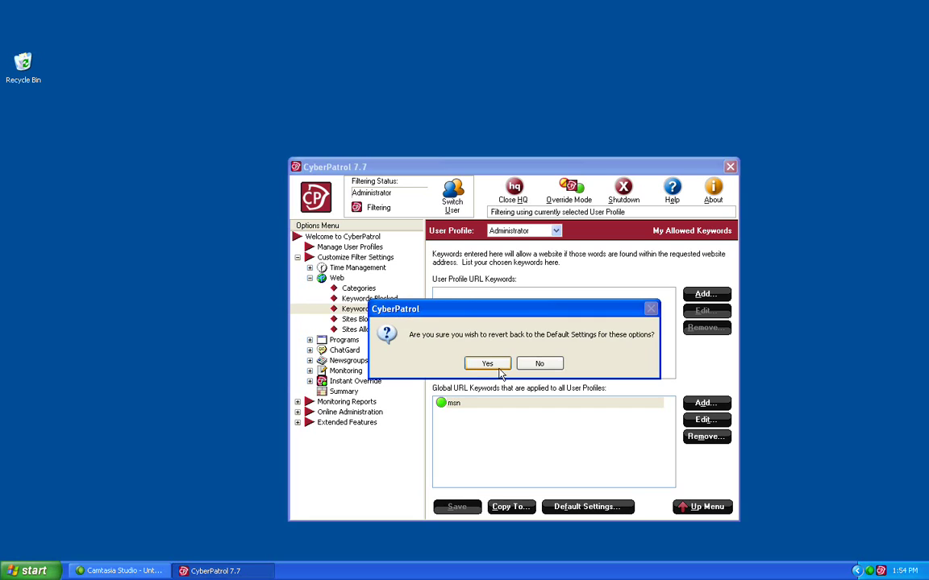
left_click(487, 364)
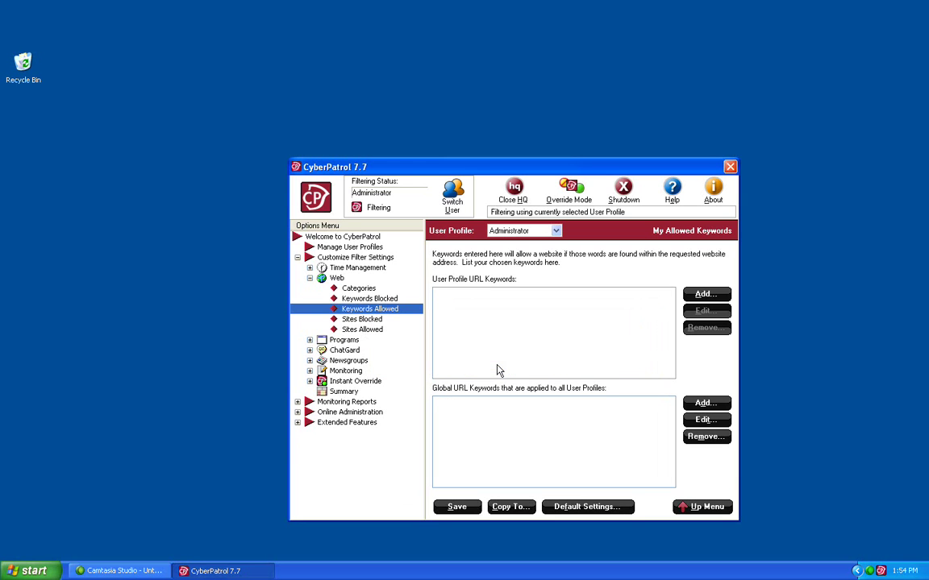
left_click(456, 507)
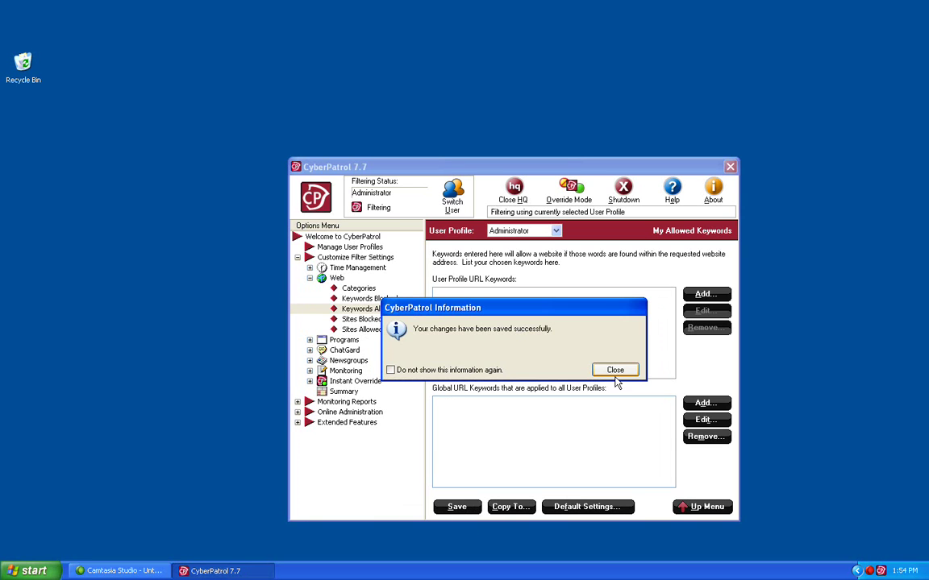